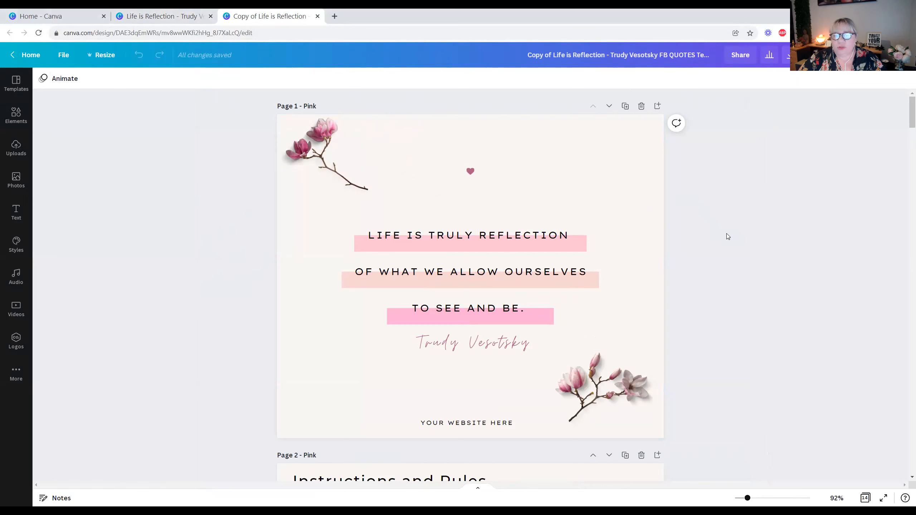
- Replace the "YOUR WEBSITE HERE" placeholder at the bottom of page 1 with the owner's personal .com website address
{"action": "left_click", "coordinate": [491, 426]}
{"action": "left_click_drag", "start_coordinate": [515, 423], "coordinate": [417, 419]}
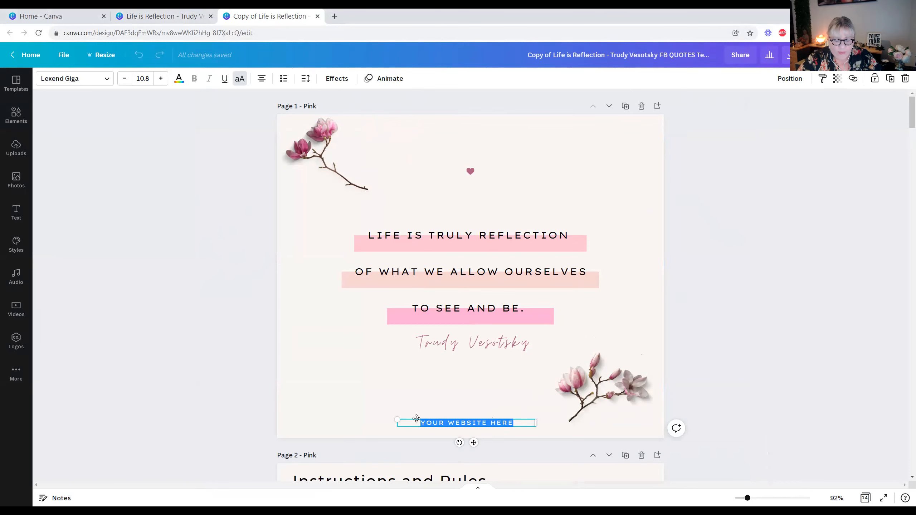
{"action": "type", "text": "J"}
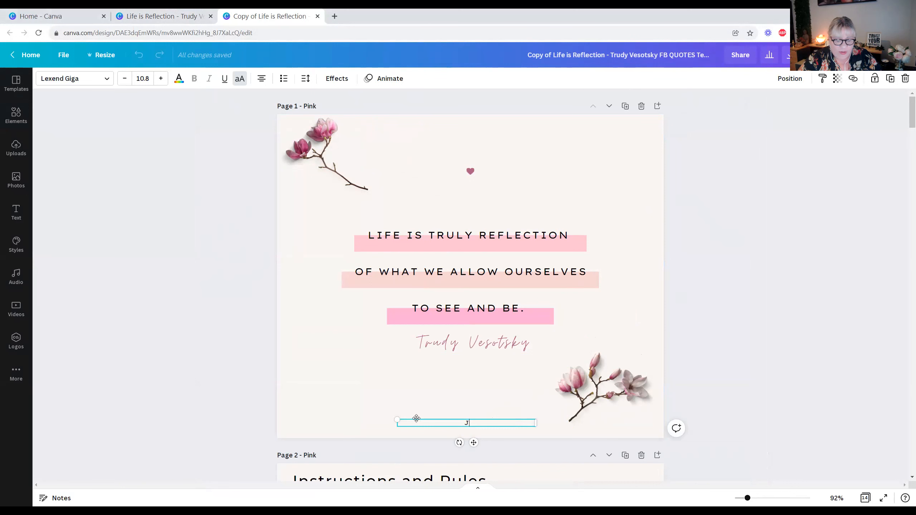
{"action": "type", "text": "ANE DOE"}
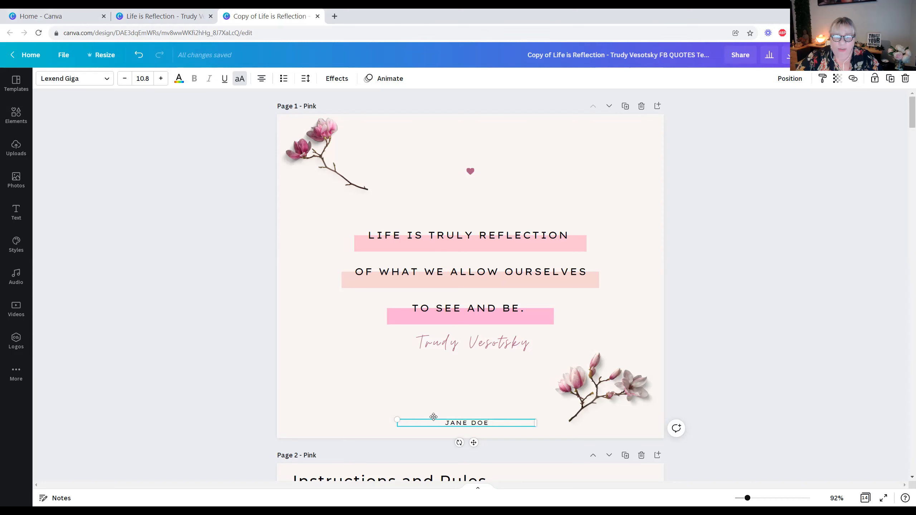
{"action": "left_click", "coordinate": [469, 423]}
{"action": "key", "text": "BackSpace"}
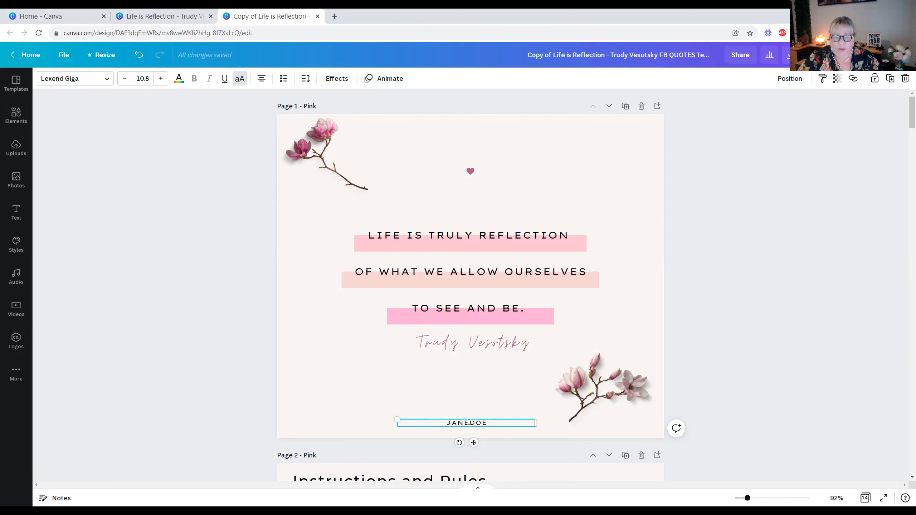
{"action": "left_click", "coordinate": [492, 421]}
{"action": "type", "text": ".com"}
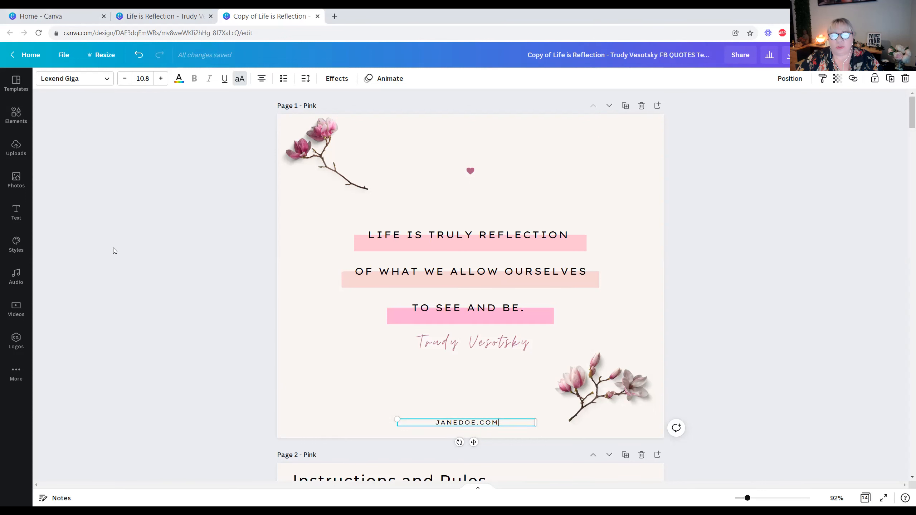
- Apply the colours from TV Holistic Psychology Logo.png to the cloud-background quote design on page 3
{"action": "scroll", "coordinate": [132, 257], "scroll_direction": "down", "scroll_amount": 10}
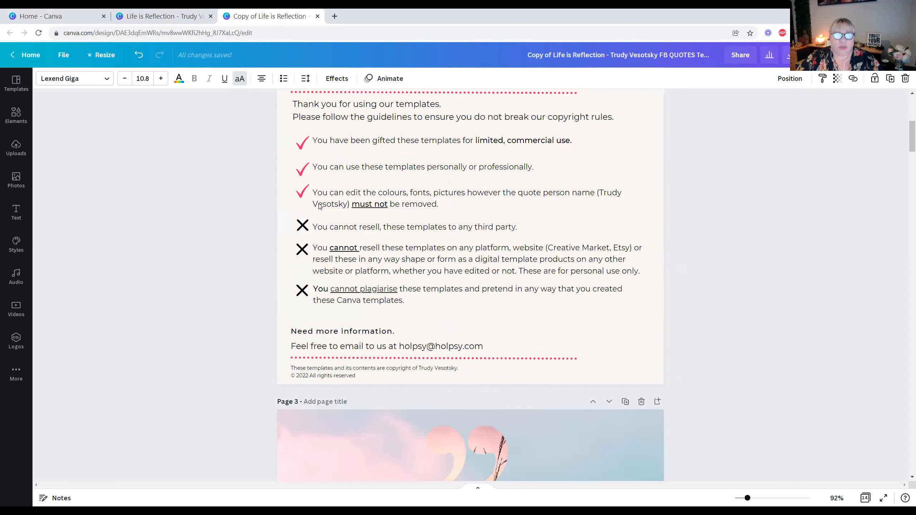
{"action": "scroll", "coordinate": [134, 263], "scroll_direction": "up", "scroll_amount": 1}
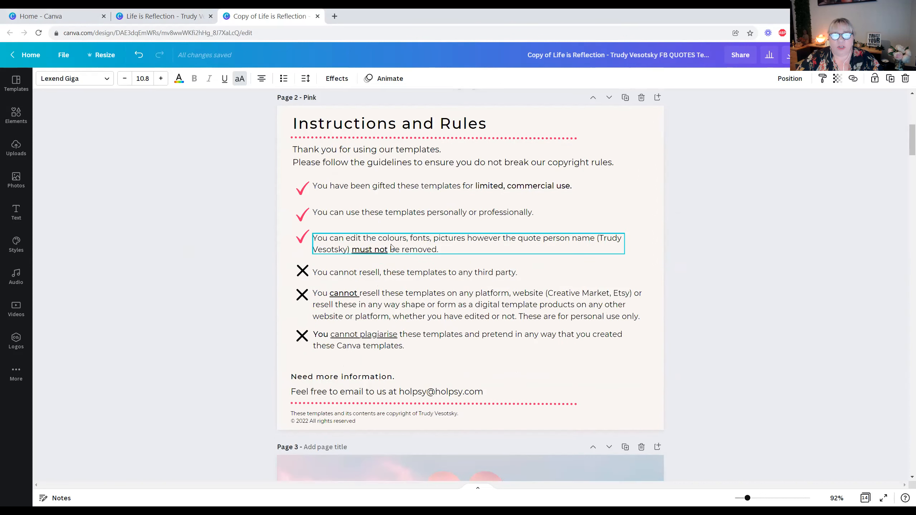
{"action": "scroll", "coordinate": [201, 250], "scroll_direction": "down", "scroll_amount": 7}
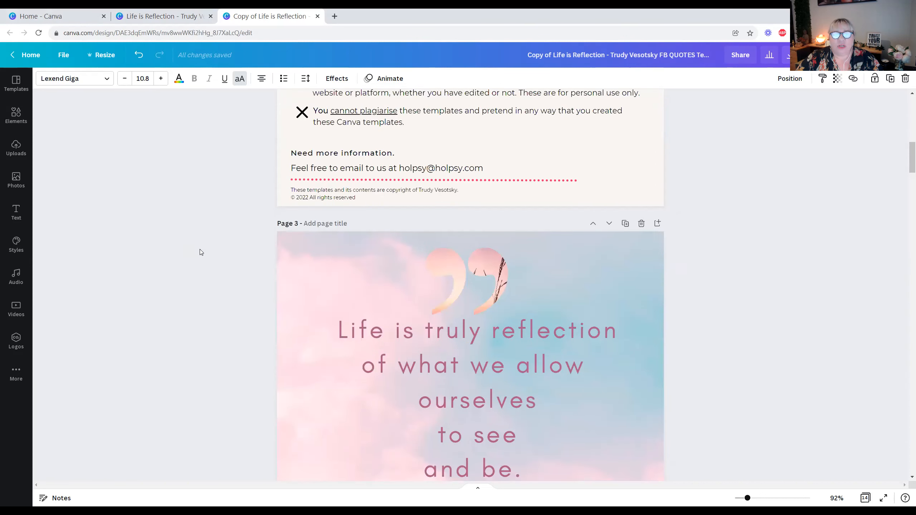
{"action": "scroll", "coordinate": [206, 252], "scroll_direction": "down", "scroll_amount": 1}
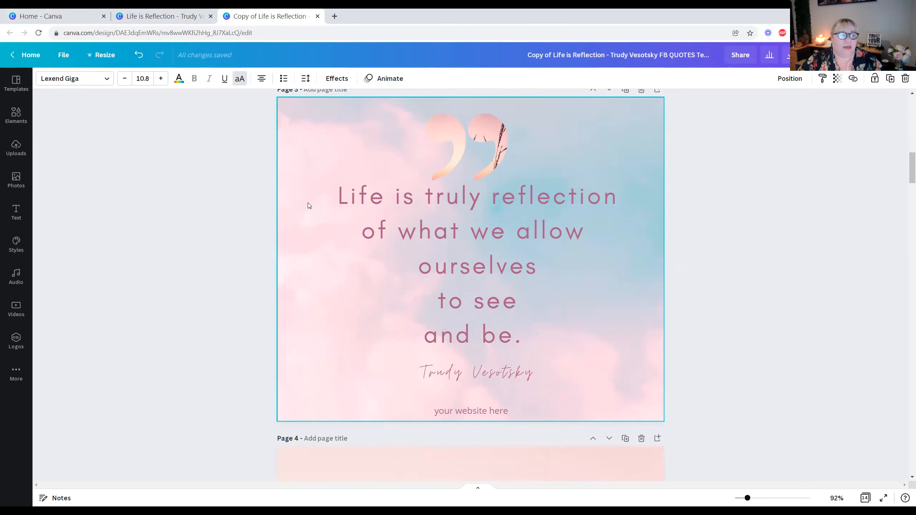
{"action": "left_click", "coordinate": [16, 247]}
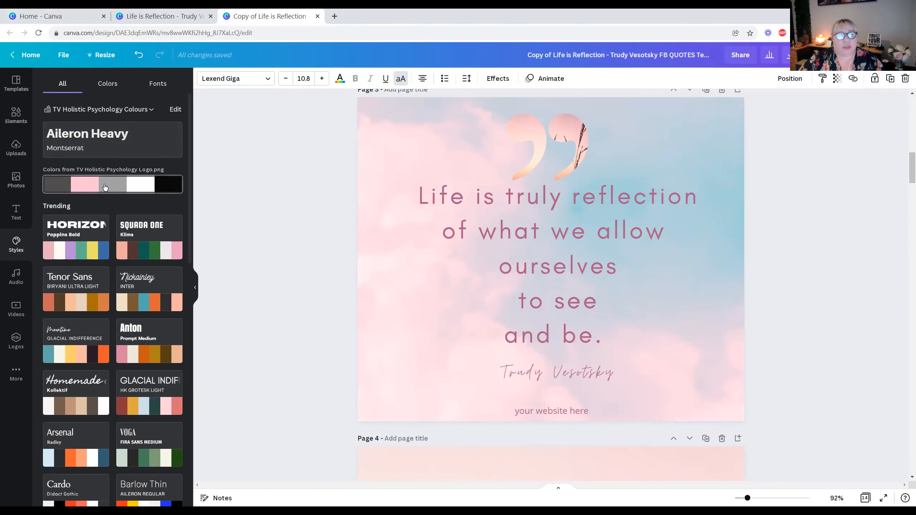
{"action": "left_click", "coordinate": [86, 186]}
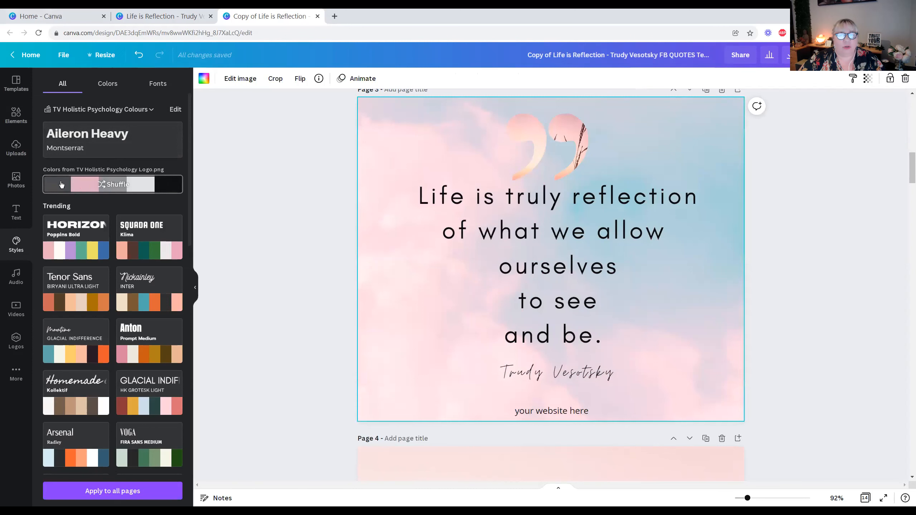
- Try the trending Horizon and Poppins Bold style on page 3 and shuffle its colours
{"action": "left_click", "coordinate": [85, 246]}
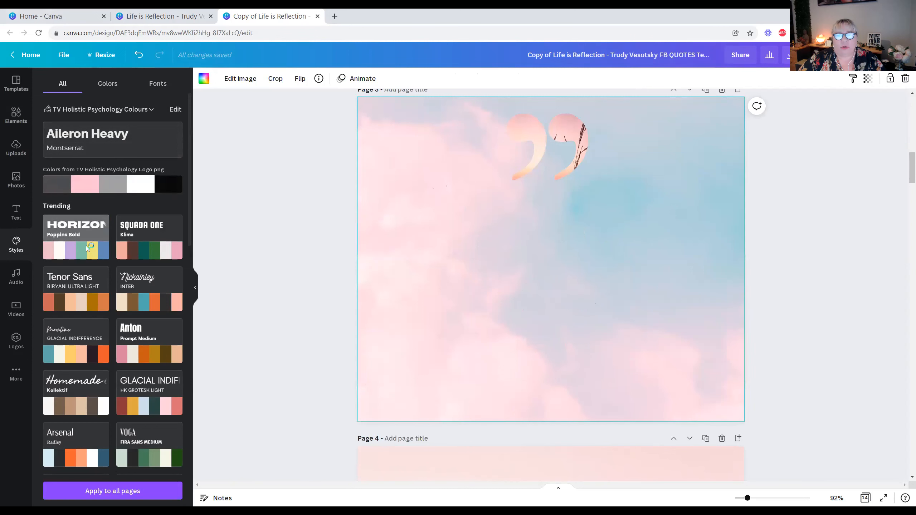
{"action": "left_click", "coordinate": [87, 249]}
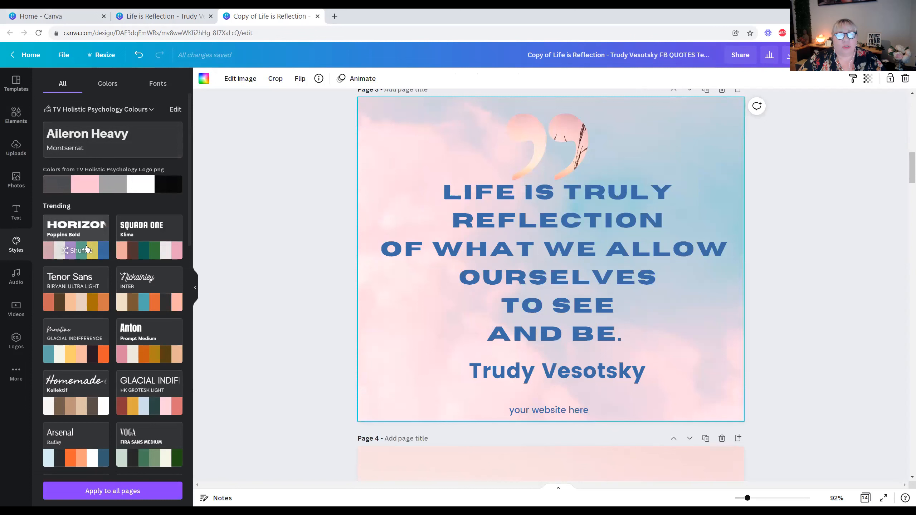
{"action": "left_click", "coordinate": [86, 249]}
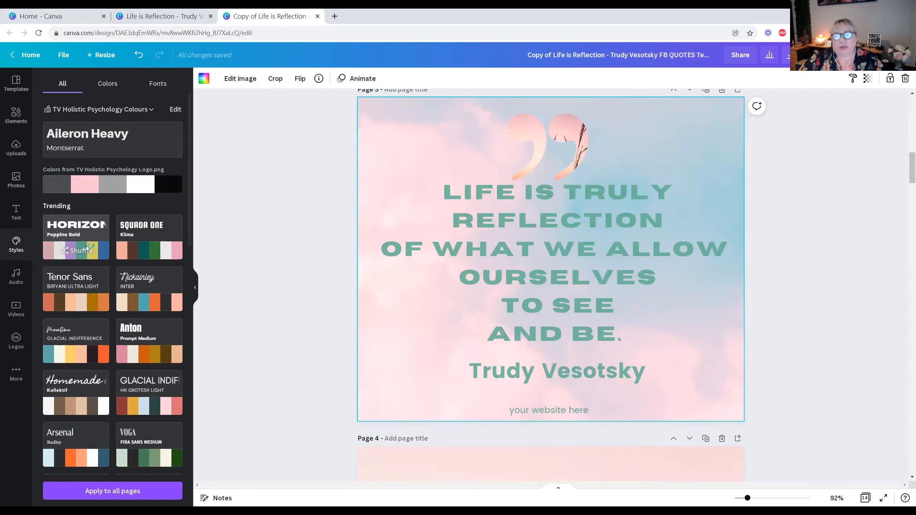
{"action": "left_click", "coordinate": [87, 248]}
{"action": "left_click", "coordinate": [87, 249]}
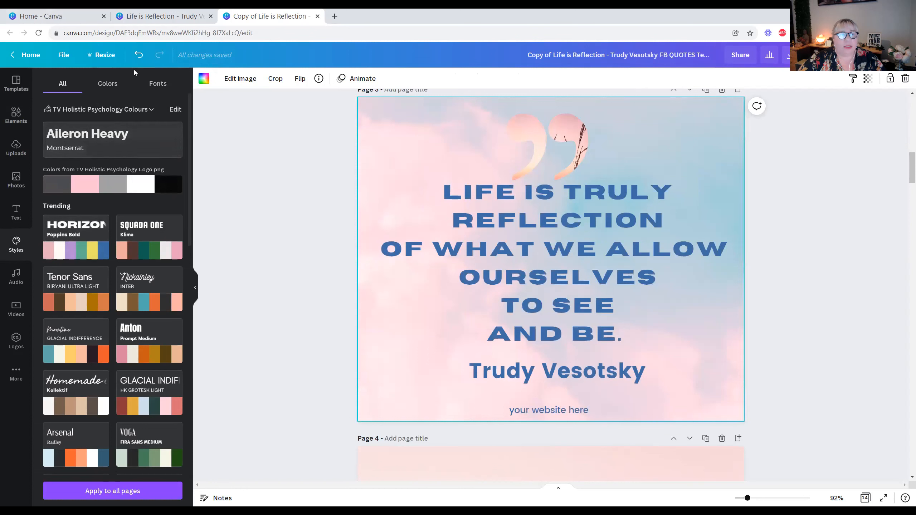
- Undo the Horizon style and colour shuffles on page 3
{"action": "left_click", "coordinate": [138, 55]}
{"action": "left_click", "coordinate": [138, 56]}
{"action": "left_click", "coordinate": [139, 57]}
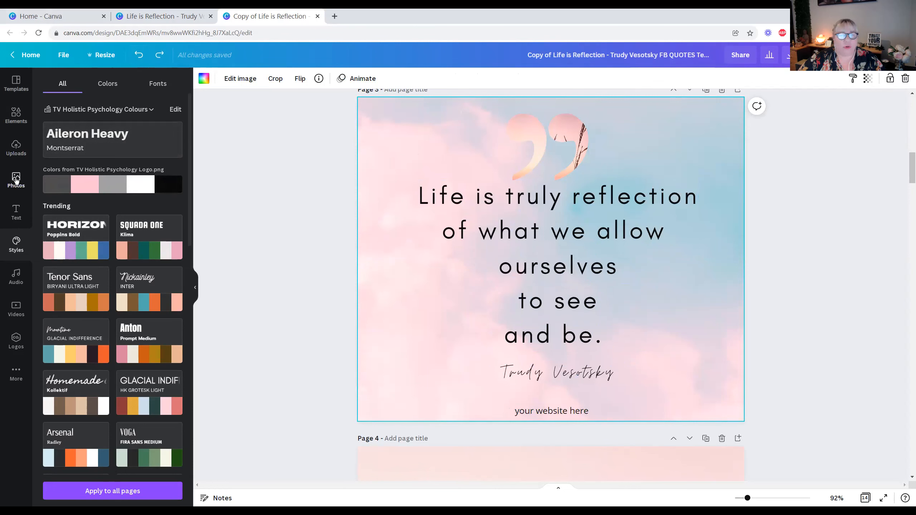
- Replace page 3's cloud background with the recently used photo of a laptop keyboard and gold stationery
{"action": "left_click", "coordinate": [16, 180]}
{"action": "left_click_drag", "start_coordinate": [76, 164], "coordinate": [505, 252]}
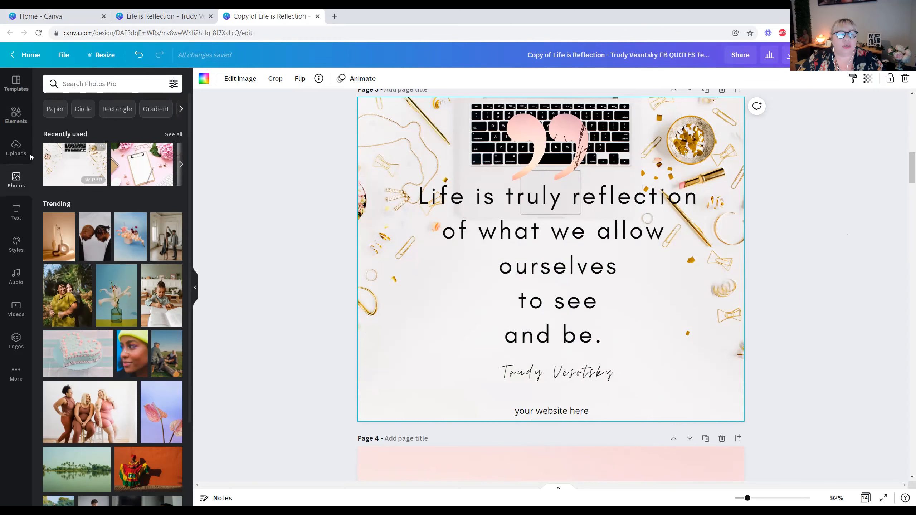
- Add a single-cell grid to page 3 and reduce it to a full-width band behind the quote text
{"action": "left_click", "coordinate": [14, 116]}
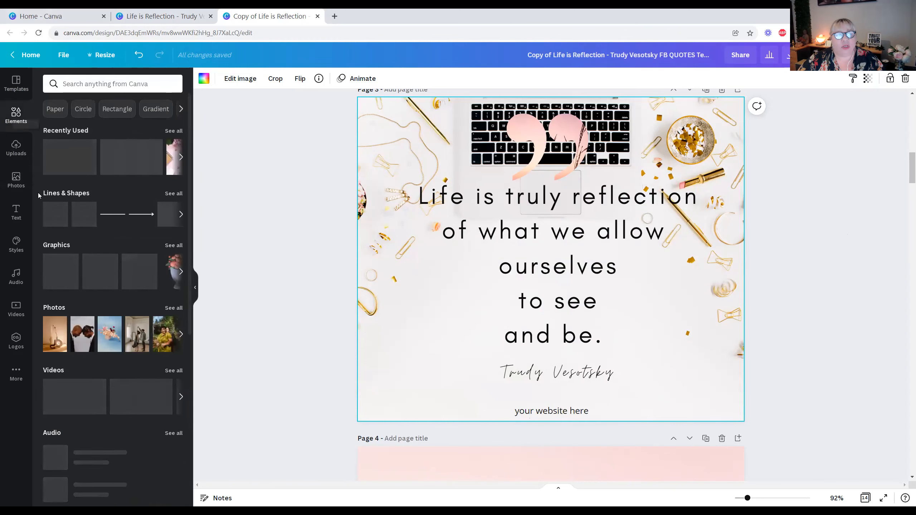
{"action": "scroll", "coordinate": [120, 282], "scroll_direction": "down", "scroll_amount": 8}
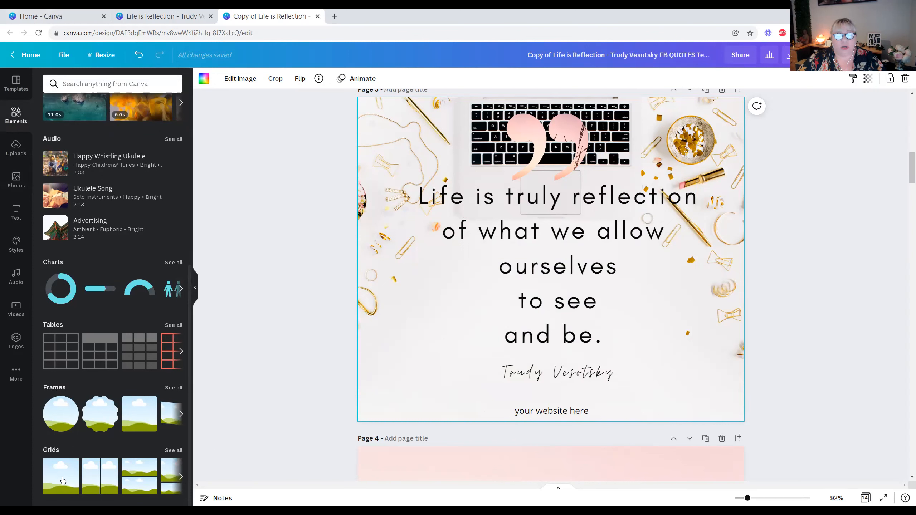
{"action": "left_click", "coordinate": [63, 481]}
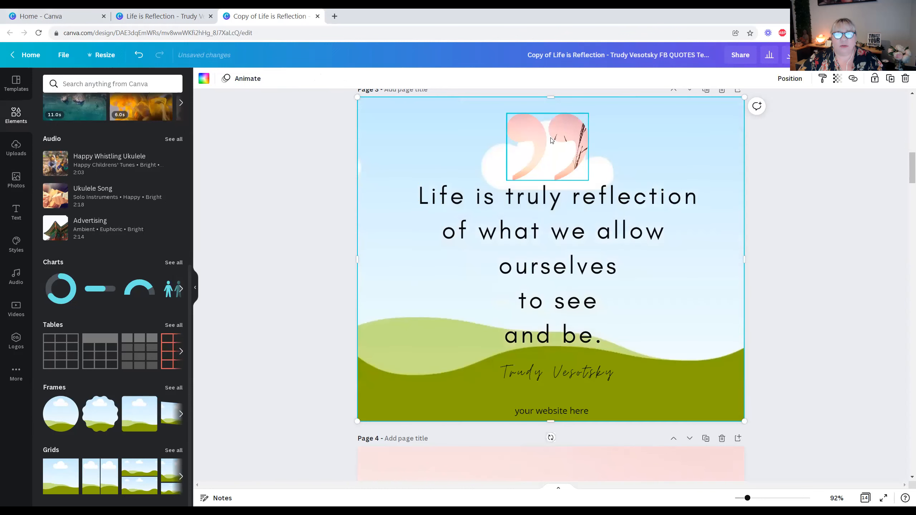
{"action": "left_click_drag", "start_coordinate": [548, 100], "coordinate": [548, 181]}
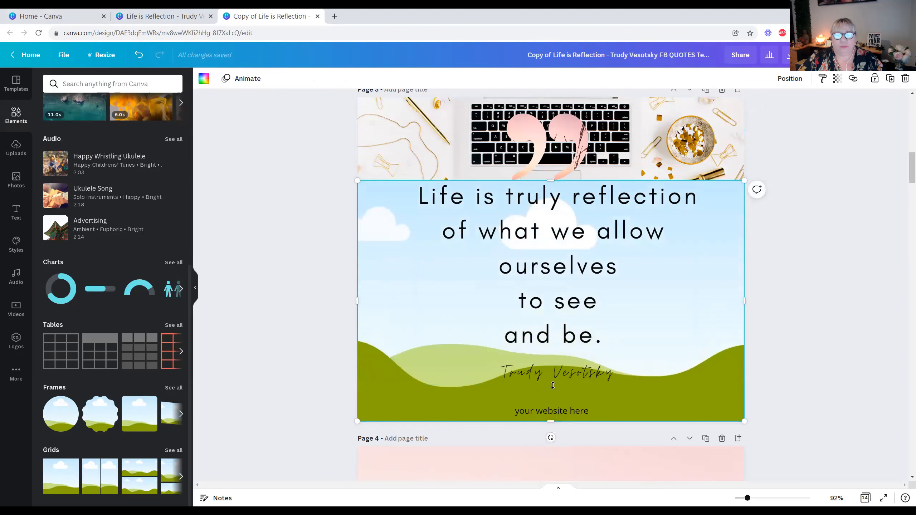
{"action": "left_click_drag", "start_coordinate": [549, 420], "coordinate": [548, 352]}
- Fill the band behind the quote with the photo's beige colour and make it slightly transparent
{"action": "left_click", "coordinate": [204, 80]}
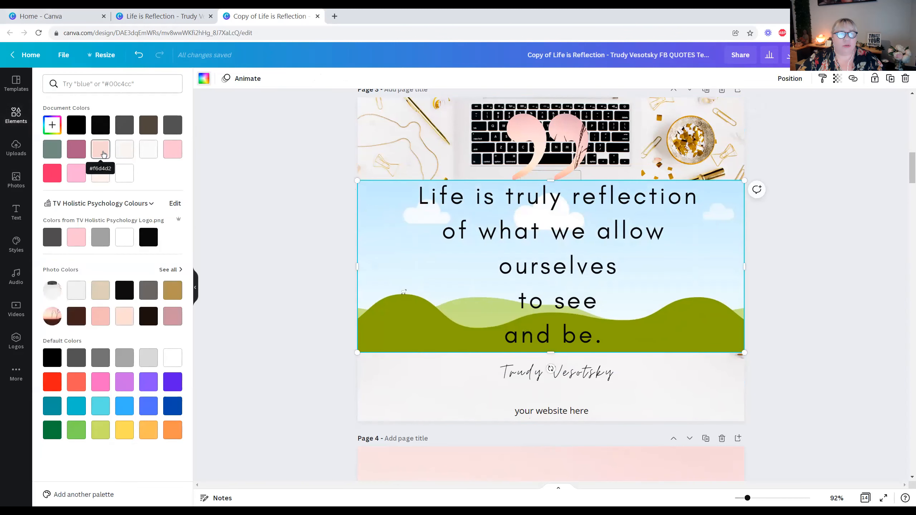
{"action": "left_click", "coordinate": [100, 291]}
{"action": "left_click", "coordinate": [837, 79]}
{"action": "left_click_drag", "start_coordinate": [862, 109], "coordinate": [849, 109]}
{"action": "left_click", "coordinate": [816, 202]}
- Shrink the quotation-mark graphic on page 3 and place it centred at the upper edge of the beige band
{"action": "left_click", "coordinate": [578, 147]}
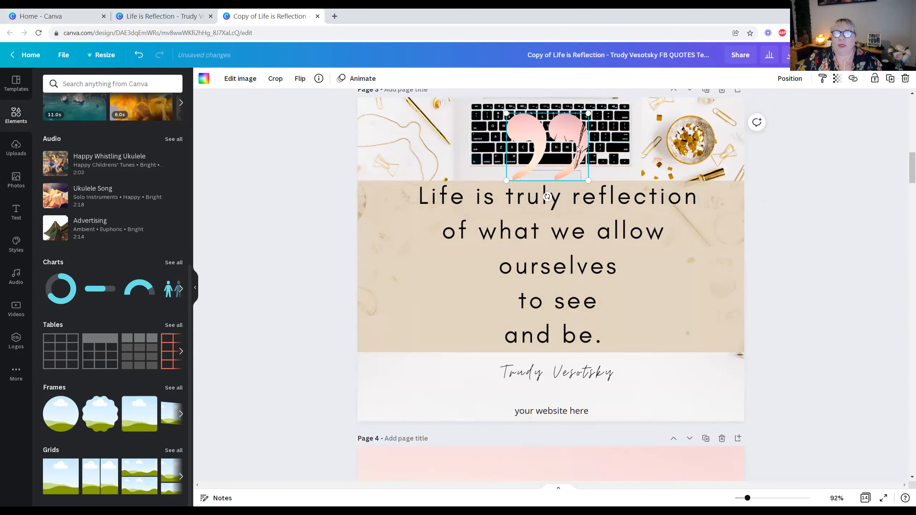
{"action": "left_click_drag", "start_coordinate": [586, 178], "coordinate": [561, 177]}
{"action": "left_click", "coordinate": [836, 317]}
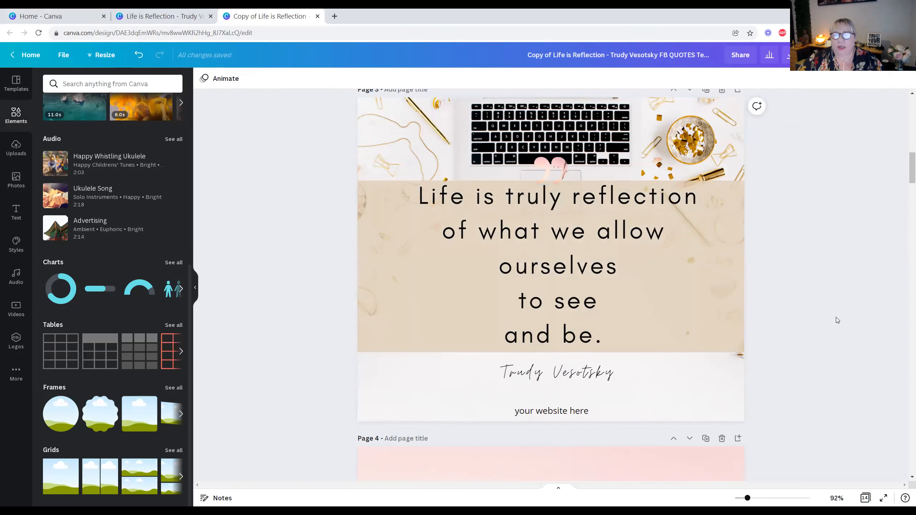
- Select the "your website here" placeholder text at the bottom of page 3 for editing
{"action": "scroll", "coordinate": [836, 317], "scroll_direction": "down", "scroll_amount": 2}
{"action": "scroll", "coordinate": [836, 317], "scroll_direction": "down", "scroll_amount": 5}
{"action": "scroll", "coordinate": [836, 317], "scroll_direction": "up", "scroll_amount": 6}
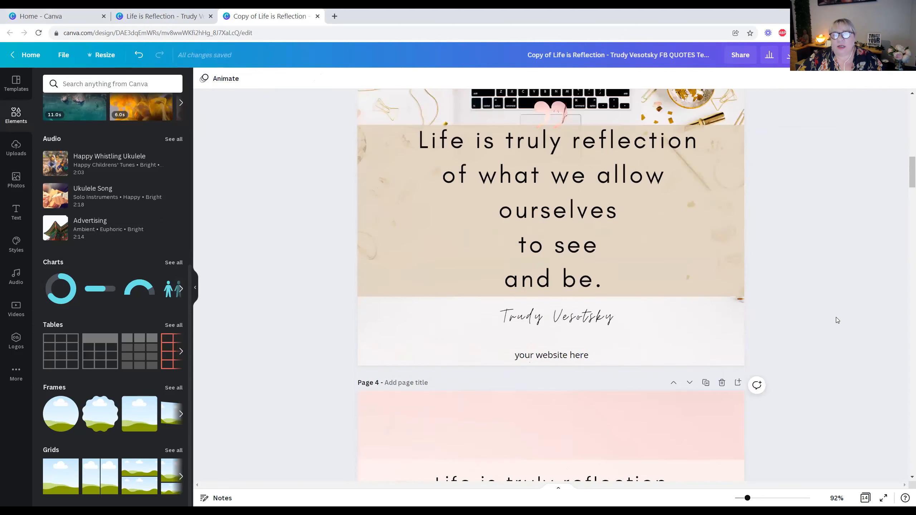
{"action": "left_click", "coordinate": [517, 412]}
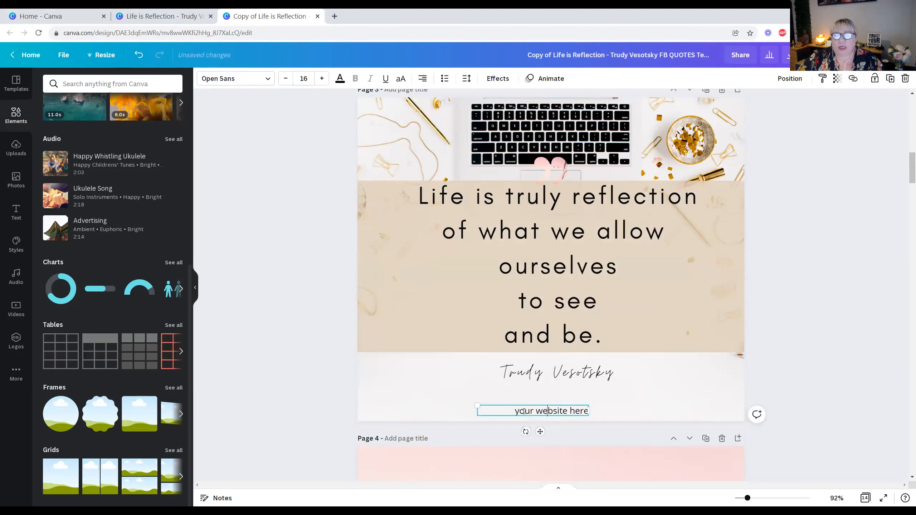
{"action": "left_click_drag", "start_coordinate": [517, 412], "coordinate": [580, 412]}
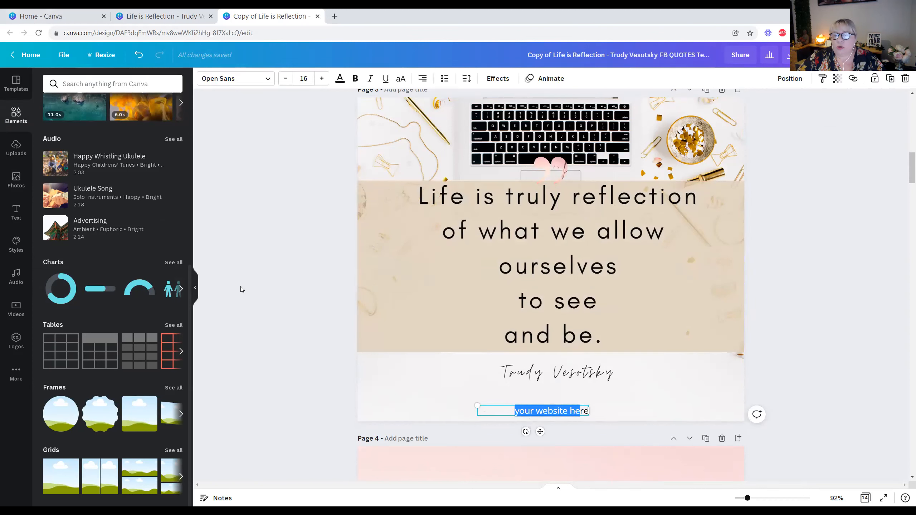
- Look through the quote designs on the pages after page 3, checking their layouts and website placeholders
{"action": "scroll", "coordinate": [254, 293], "scroll_direction": "down", "scroll_amount": 2}
{"action": "scroll", "coordinate": [255, 292], "scroll_direction": "down", "scroll_amount": 15}
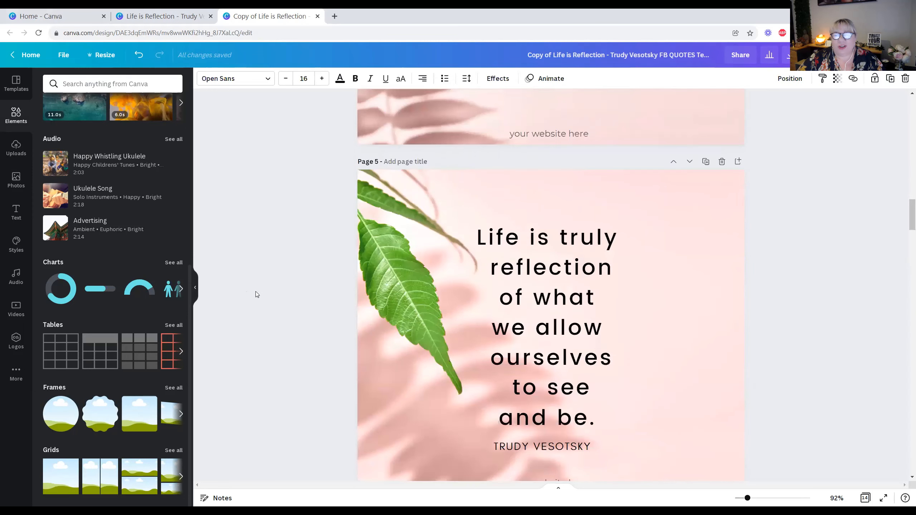
{"action": "scroll", "coordinate": [255, 292], "scroll_direction": "down", "scroll_amount": 4}
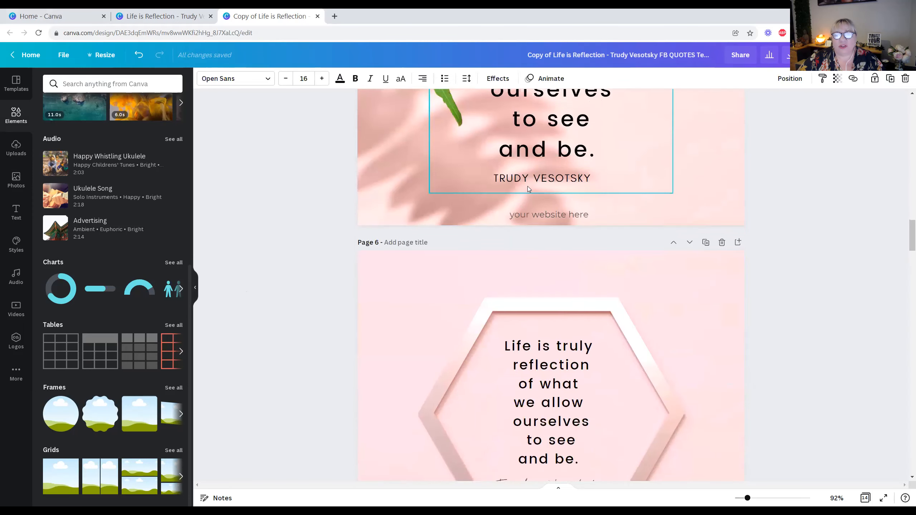
{"action": "scroll", "coordinate": [313, 241], "scroll_direction": "down", "scroll_amount": 12}
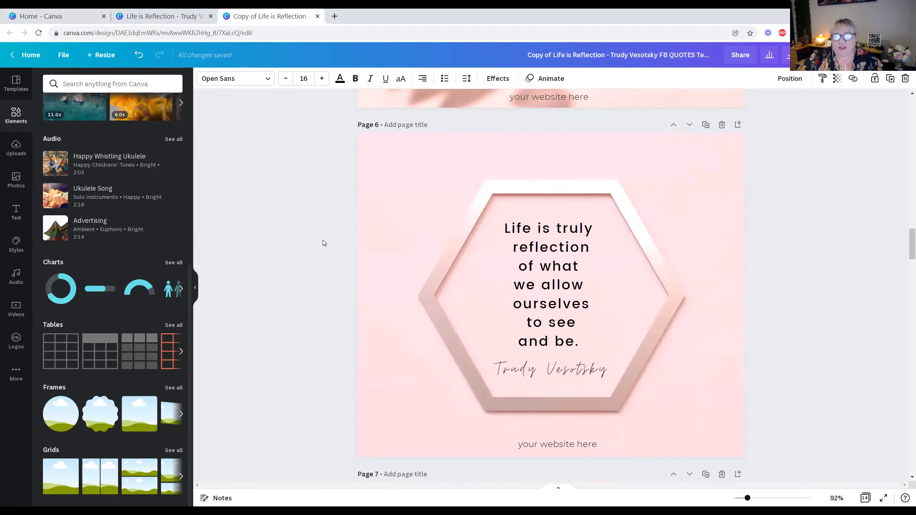
{"action": "scroll", "coordinate": [322, 247], "scroll_direction": "down", "scroll_amount": 10}
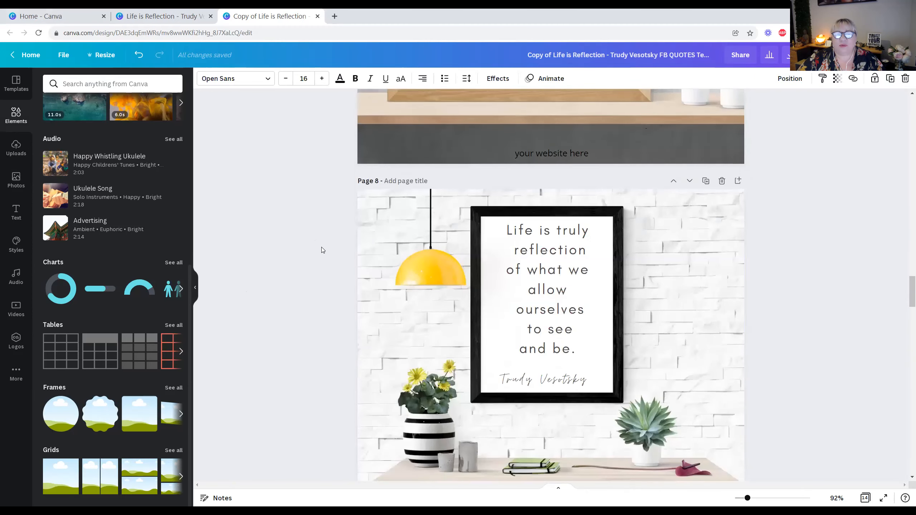
{"action": "scroll", "coordinate": [322, 248], "scroll_direction": "down", "scroll_amount": 3}
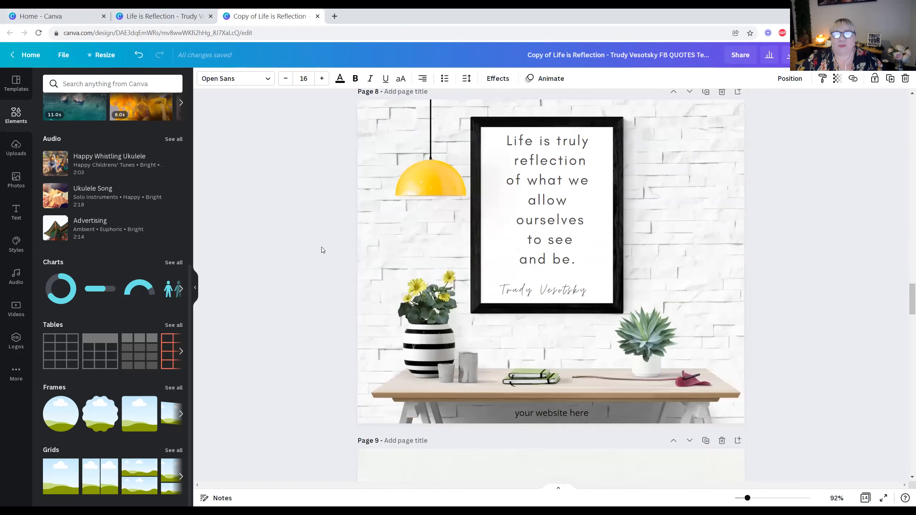
{"action": "scroll", "coordinate": [321, 248], "scroll_direction": "down", "scroll_amount": 10}
{"action": "scroll", "coordinate": [315, 256], "scroll_direction": "down", "scroll_amount": 10}
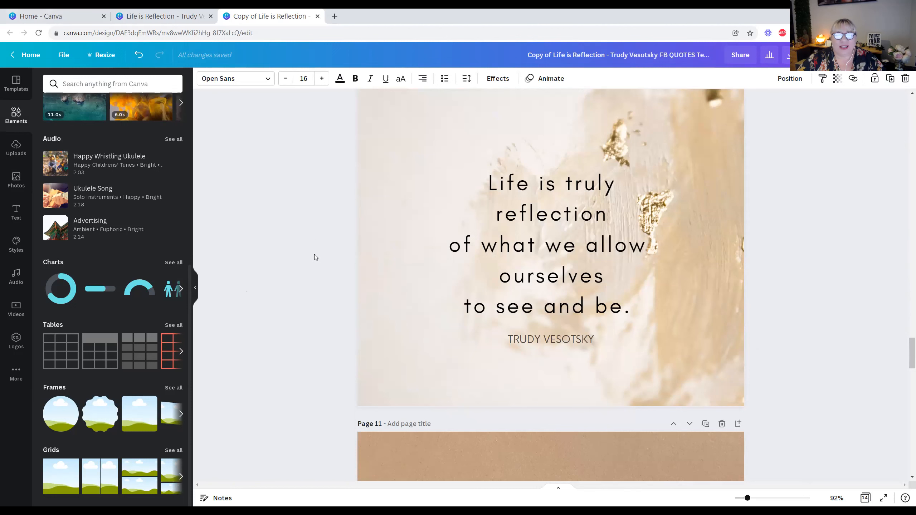
{"action": "scroll", "coordinate": [315, 255], "scroll_direction": "up", "scroll_amount": 10}
{"action": "scroll", "coordinate": [314, 254], "scroll_direction": "up", "scroll_amount": 20}
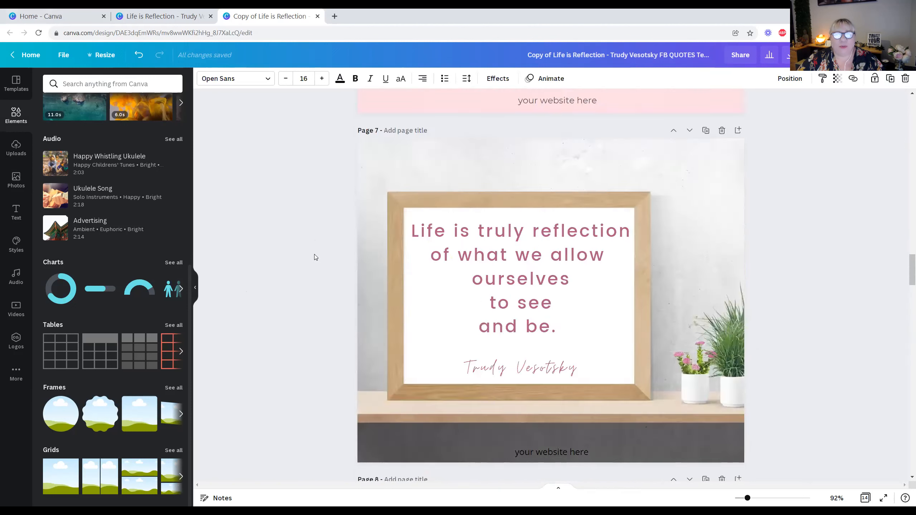
{"action": "scroll", "coordinate": [314, 254], "scroll_direction": "up", "scroll_amount": 20}
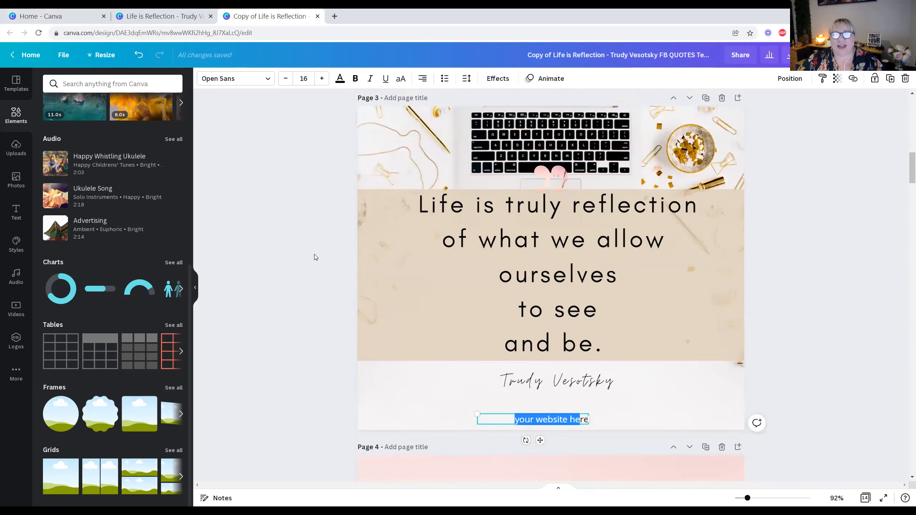